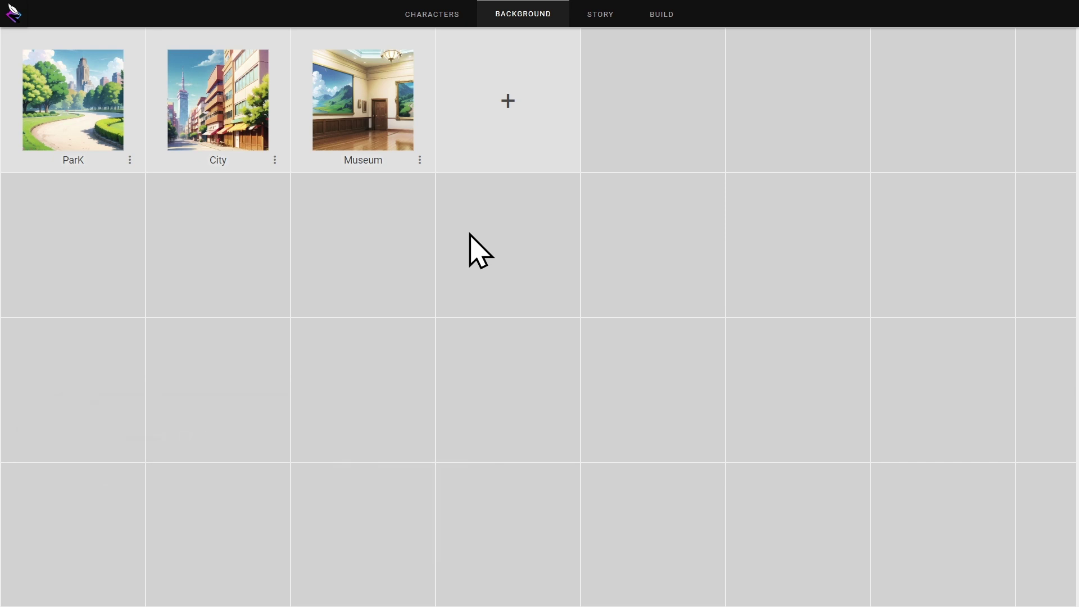
Step: Create the Room composition with background and bedroom layers; the bedroom shows Hue 0, #808080, Saturation 42
left_click(488, 139)
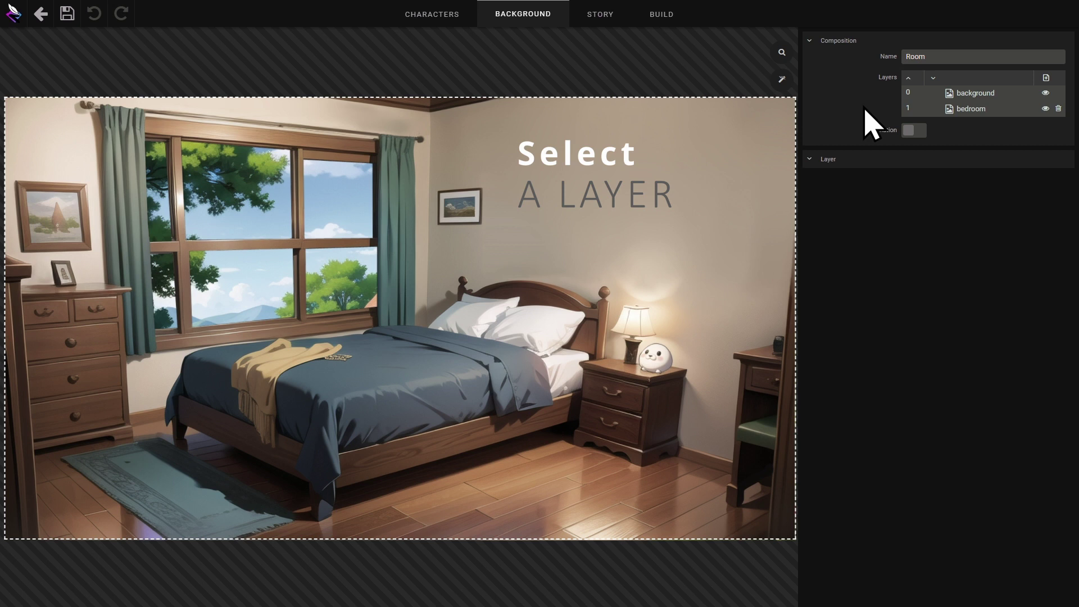
scroll(566, 221, "down", 3)
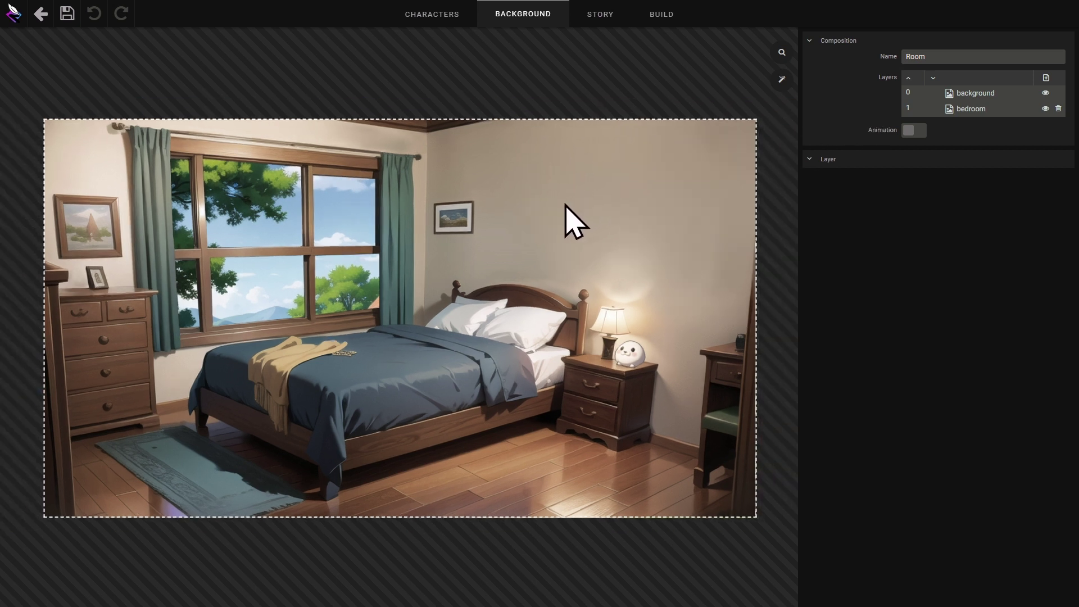
Step: Select the bedroom layer, then trial-scale, move, rotate it about 24° and squeeze it horizontally
left_click(538, 202)
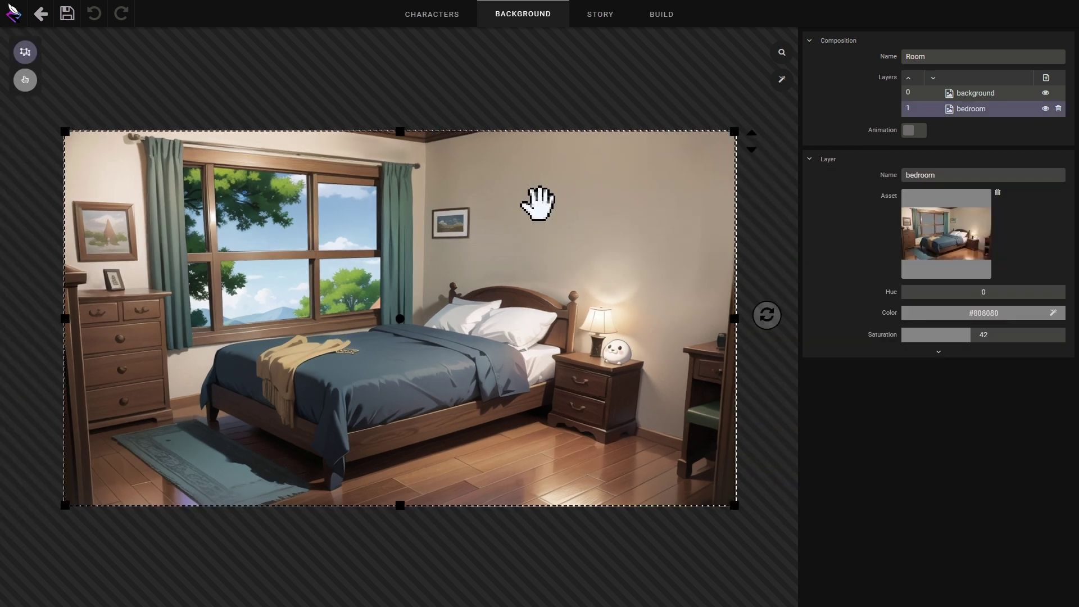
left_click(652, 108)
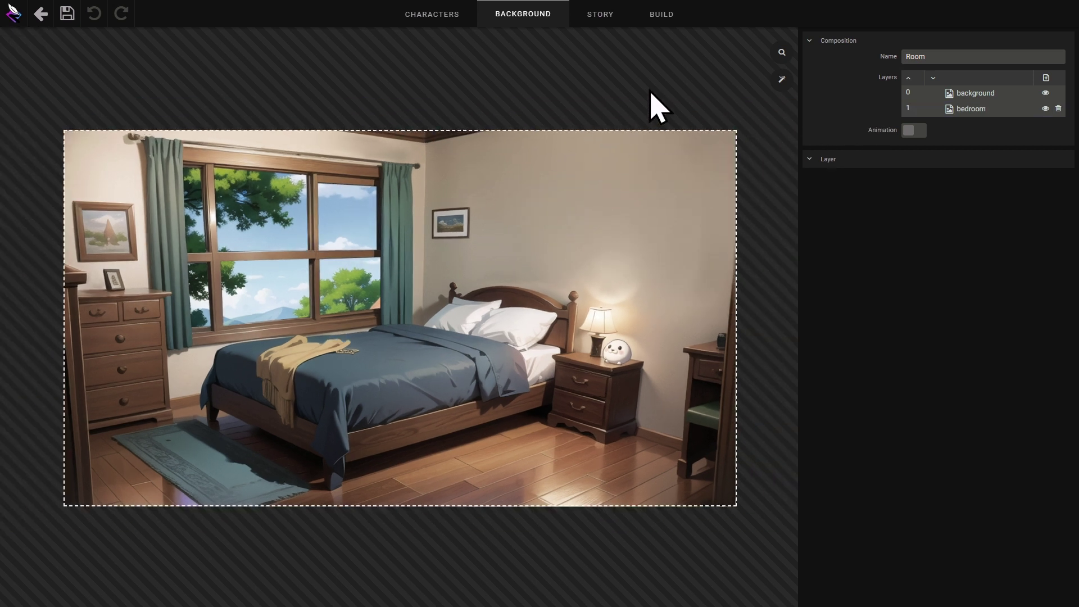
left_click(966, 109)
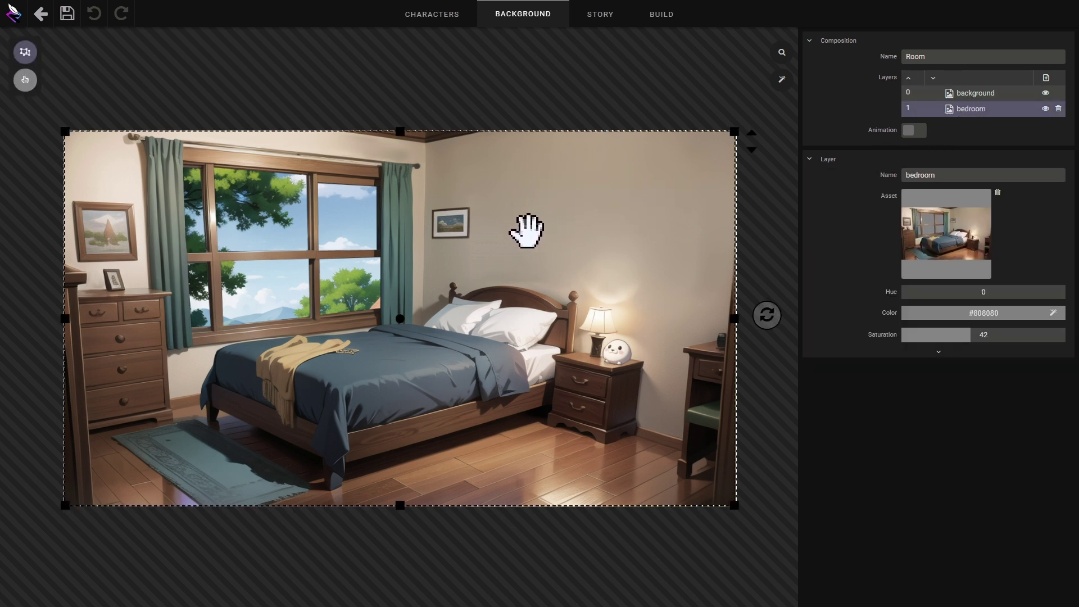
scroll(527, 230, "down", 2)
mouse_move(527, 230)
left_mouse_down()
mouse_move(470, 113)
mouse_move(321, 443)
mouse_move(646, 429)
mouse_move(590, 169)
mouse_move(532, 234)
left_mouse_up()
mouse_move(750, 304)
left_mouse_down()
mouse_move(737, 151)
mouse_move(677, 521)
mouse_move(750, 216)
mouse_move(739, 318)
left_mouse_up()
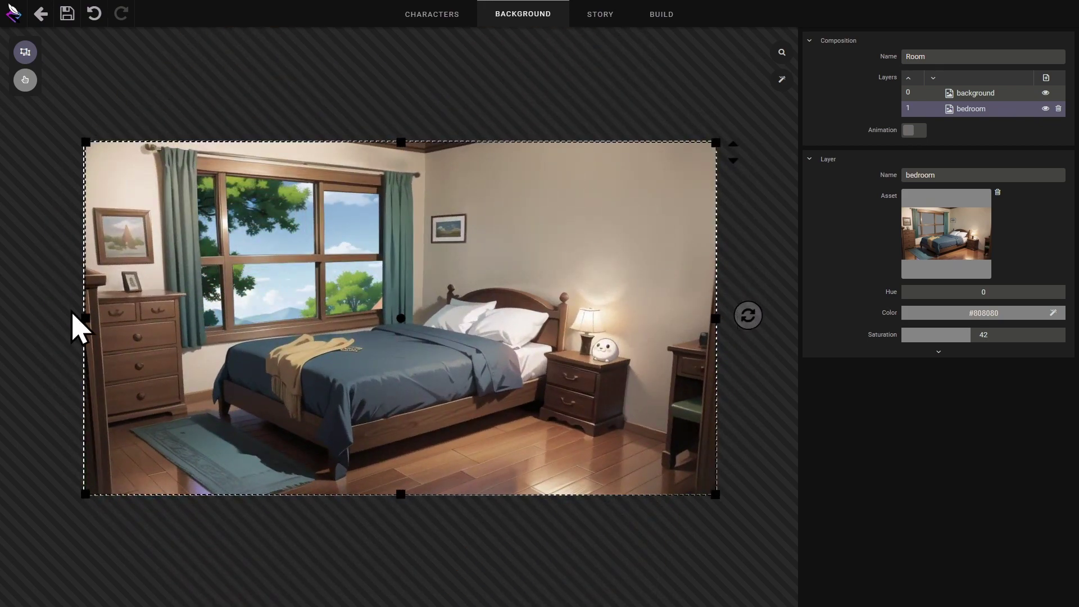
mouse_move(82, 321)
left_mouse_down()
mouse_move(278, 318)
mouse_move(137, 349)
mouse_move(75, 320)
mouse_move(83, 325)
left_mouse_up()
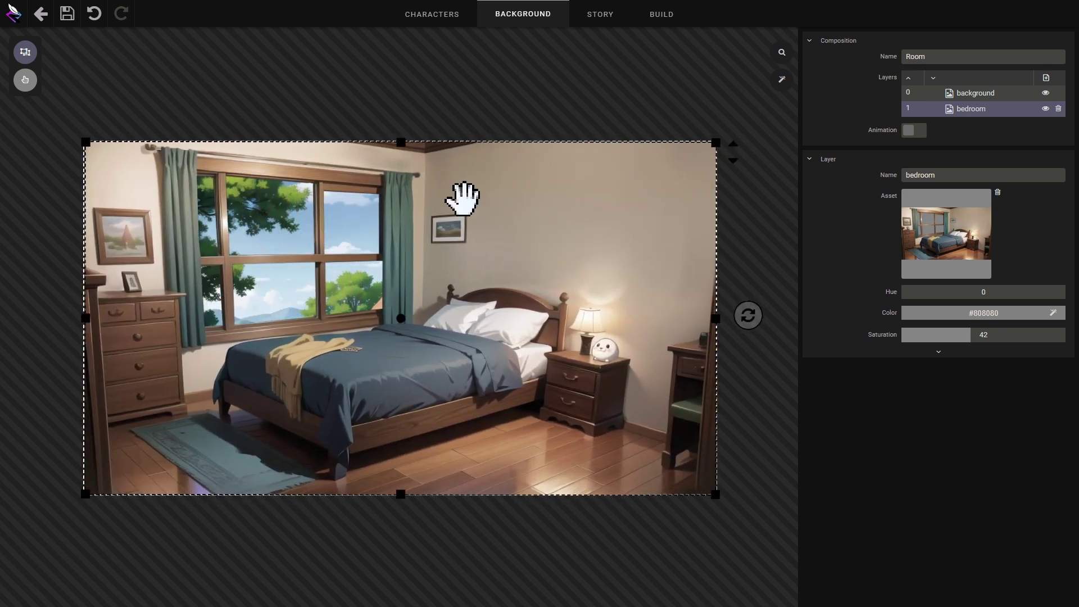
Step: Lower the bedroom layer's index behind the house background, then undo the changes
left_click(733, 156)
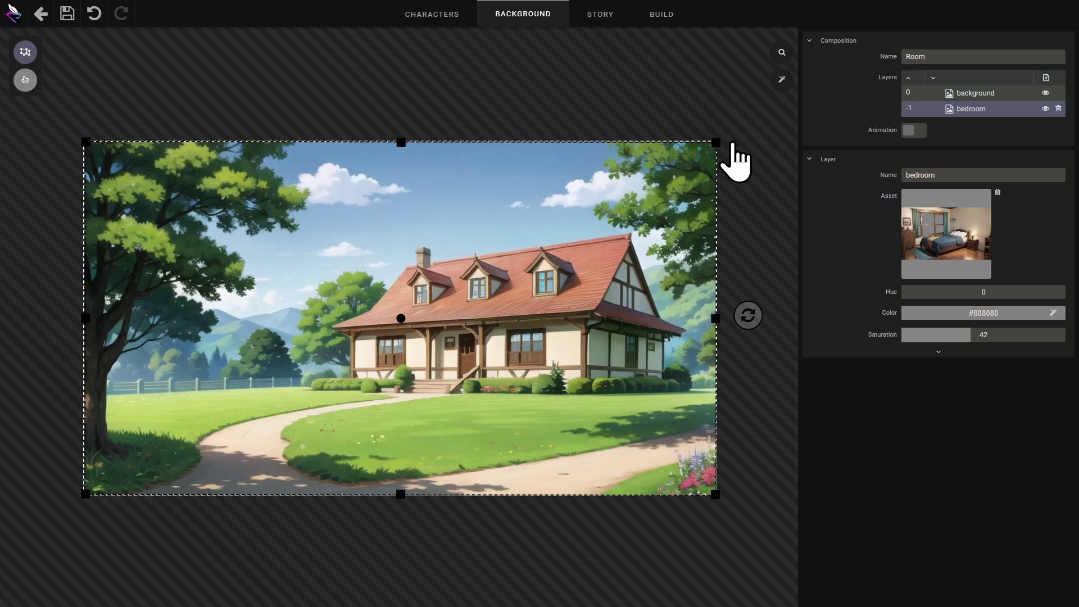
left_click(733, 144)
key("ctrl+z")
key("ctrl+z")
key("ctrl+z")
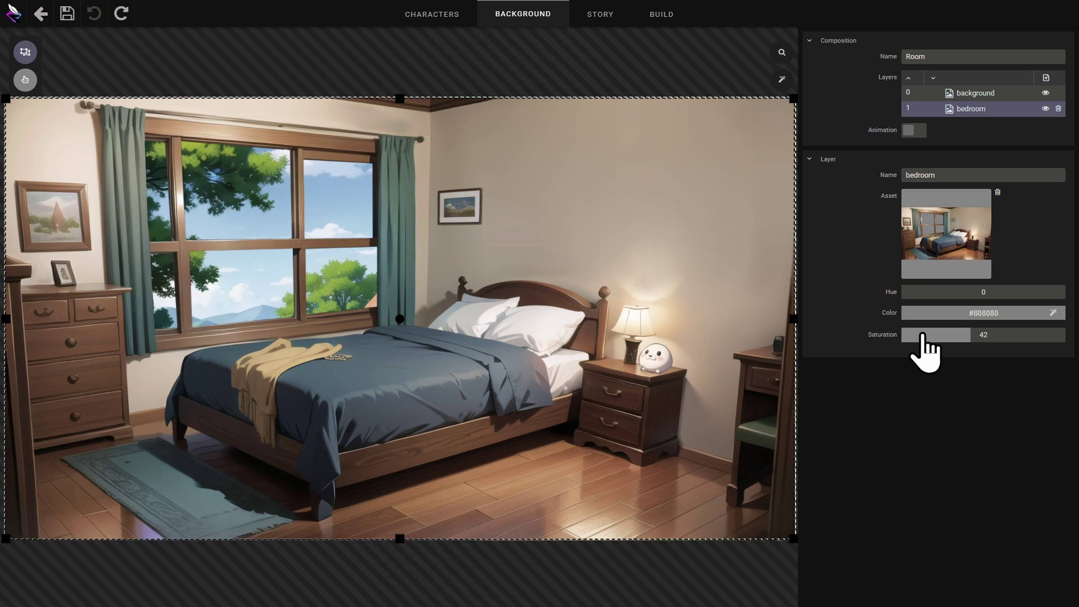
Step: Trial the bedroom layer's saturation, hue and a white tint, ending at Saturation 51 and tint #808080
left_click_drag(924, 336, 985, 355)
mouse_move(914, 294)
left_mouse_down()
mouse_move(1047, 297)
mouse_move(914, 307)
left_mouse_up()
left_click(949, 315)
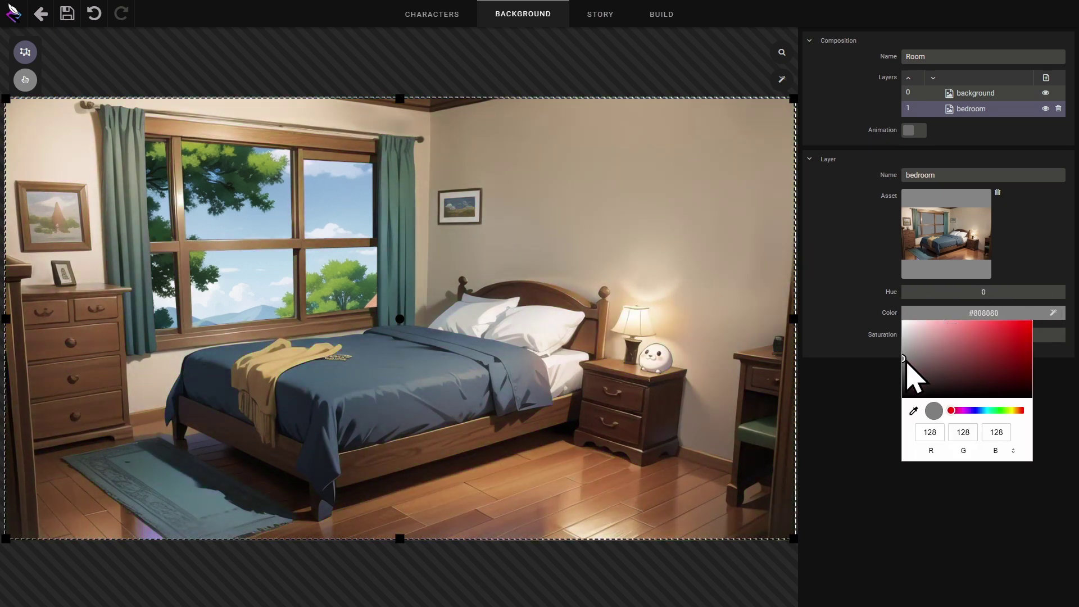
mouse_move(904, 358)
left_mouse_down()
mouse_move(894, 324)
mouse_move(866, 410)
mouse_move(894, 364)
mouse_move(1047, 325)
mouse_move(942, 364)
mouse_move(899, 357)
left_mouse_up()
left_click(1054, 315)
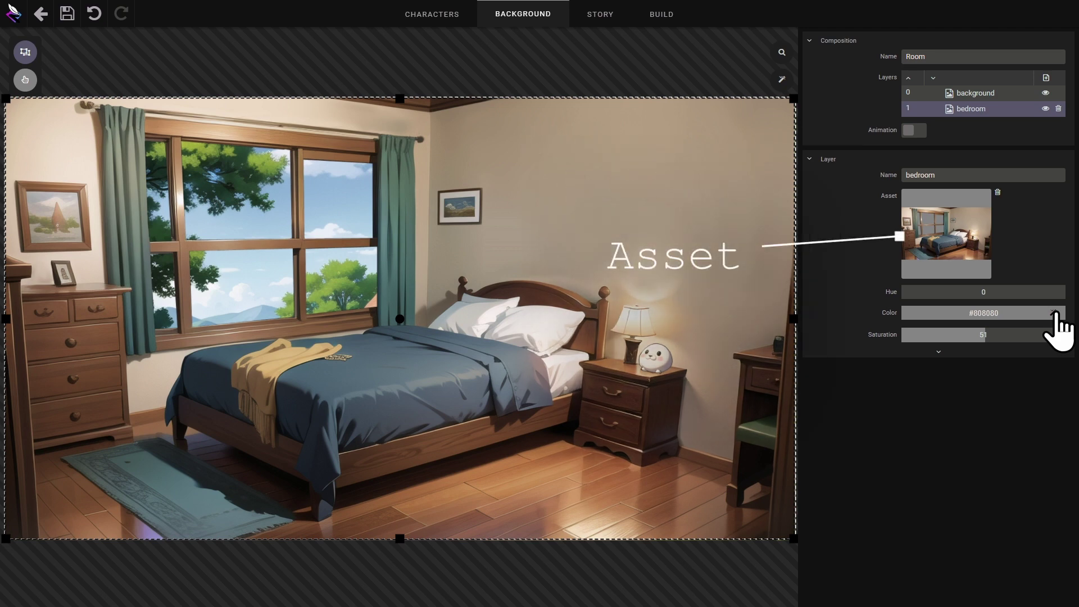
left_click(957, 238)
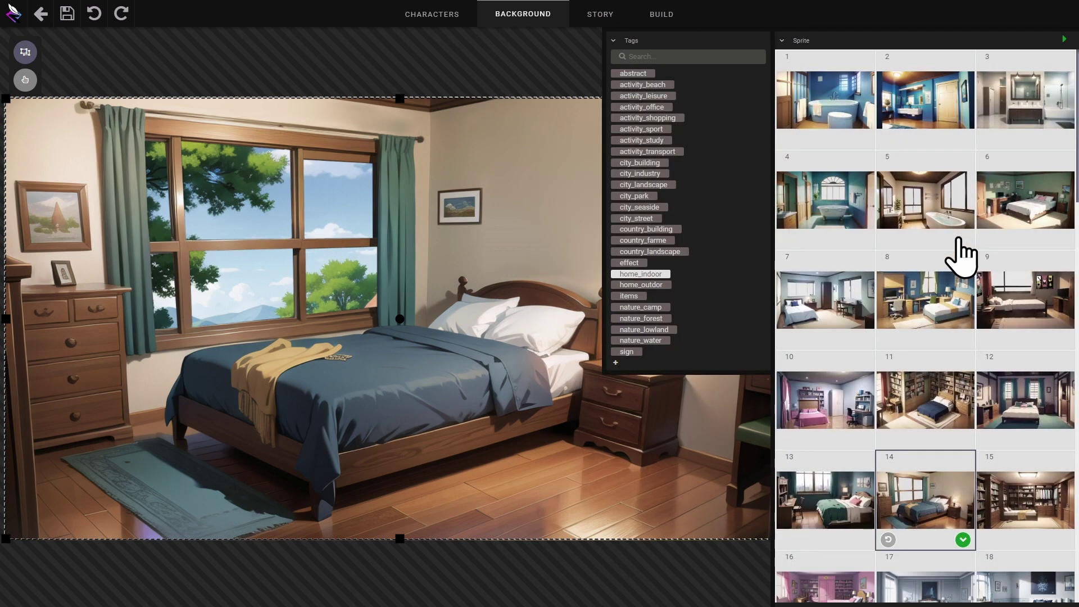
left_click(846, 222)
left_click(1035, 419)
scroll(1041, 440, "down", 3)
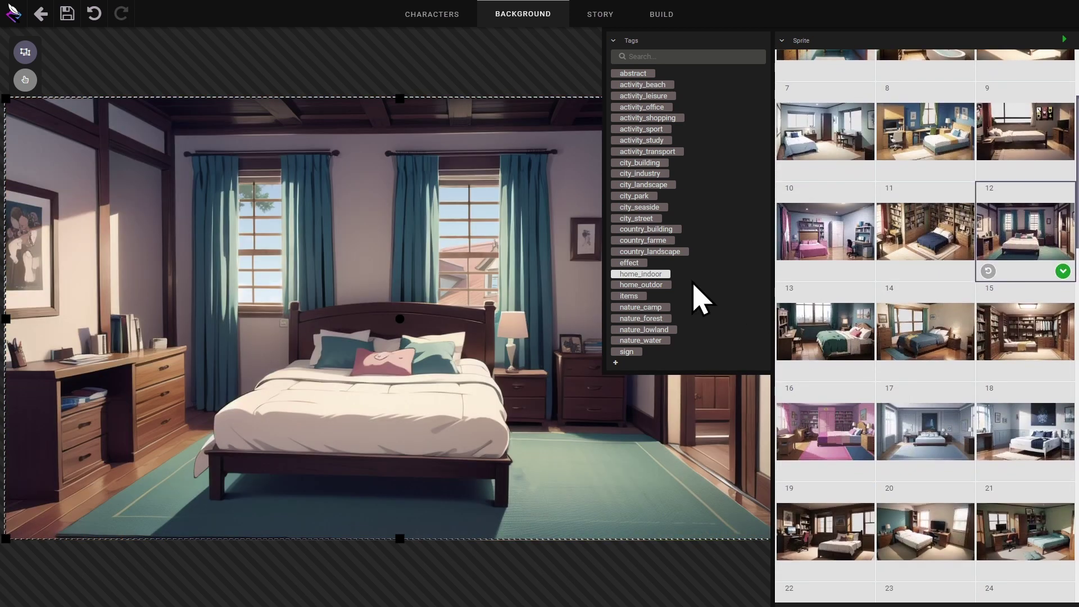
left_click(642, 229)
left_click(852, 137)
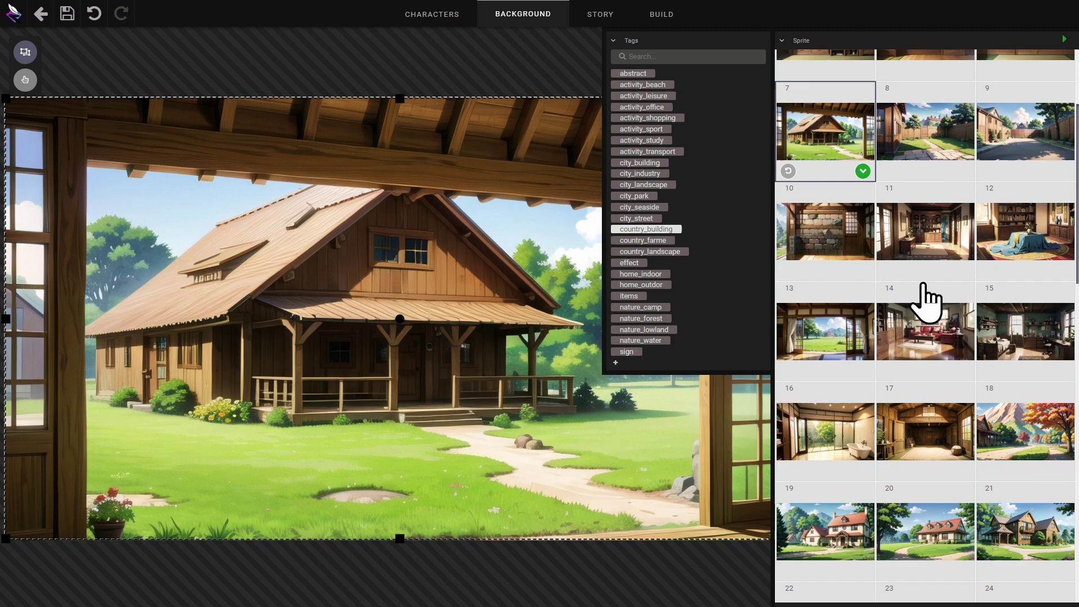
left_click(940, 363)
left_click(1044, 444)
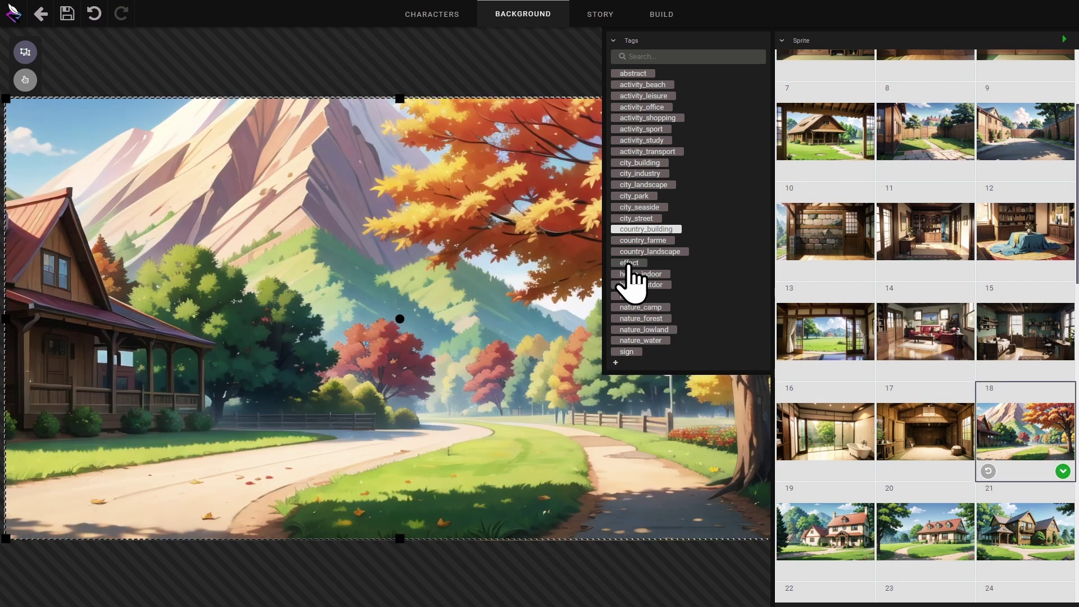
left_click(637, 218)
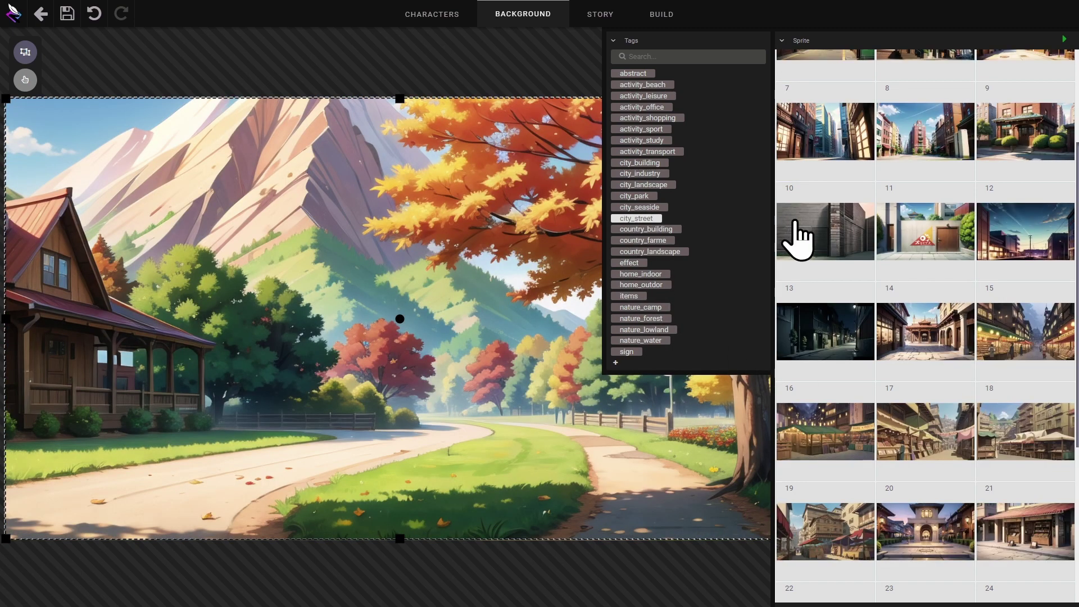
left_click(917, 233)
left_click(1039, 141)
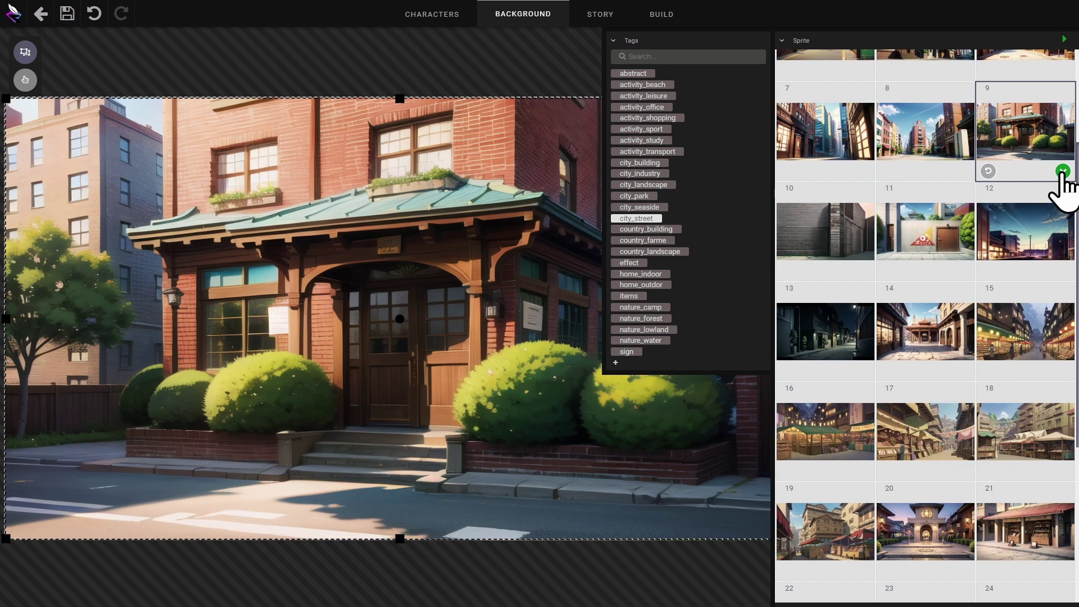
left_click(988, 172)
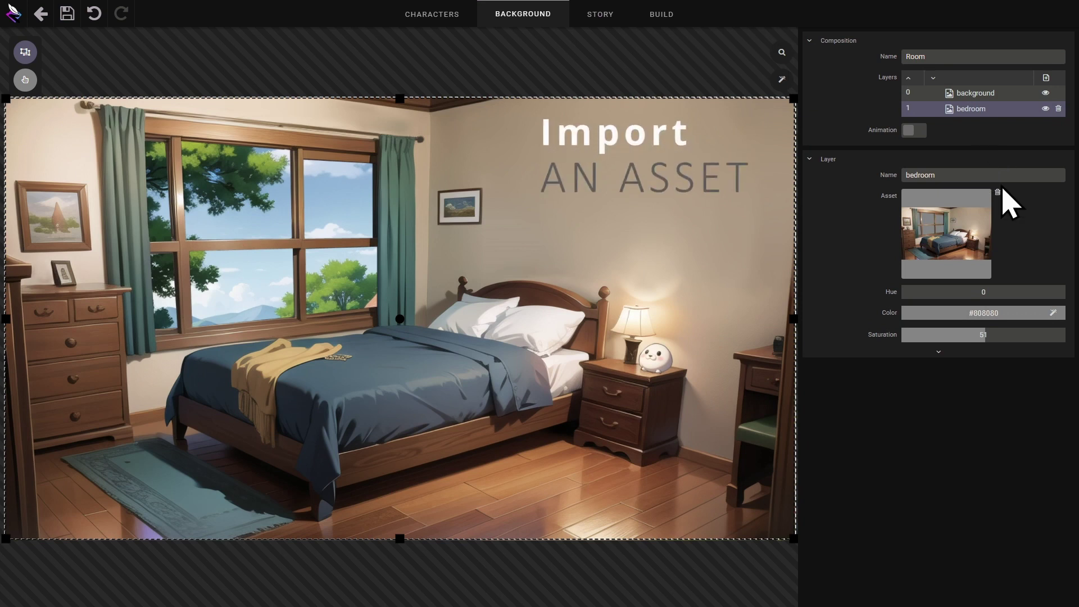
Step: Import village_11.png as sprite 16, preview the night cityscape, then cancel to keep the bedroom
left_click(970, 225)
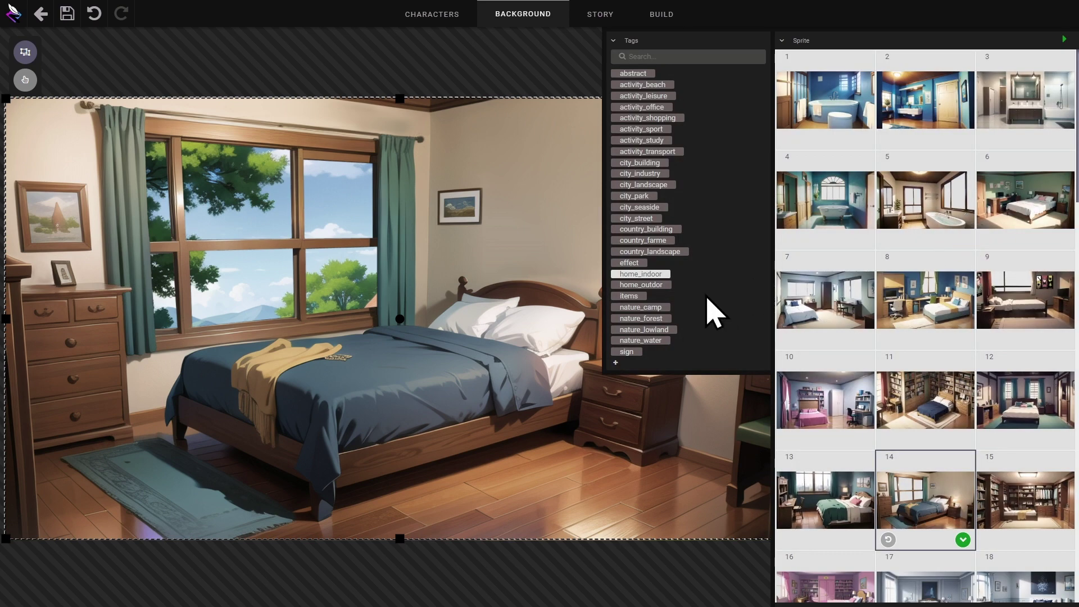
left_click(633, 74)
scroll(829, 551, "down", 1)
left_click(825, 548)
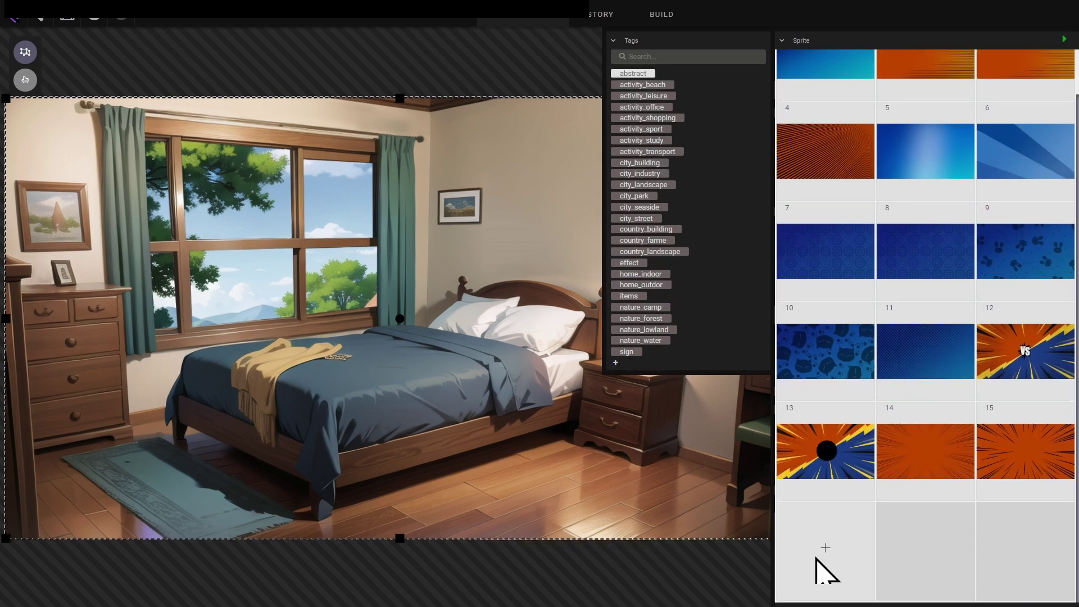
scroll(492, 359, "down", 5)
left_click(499, 354)
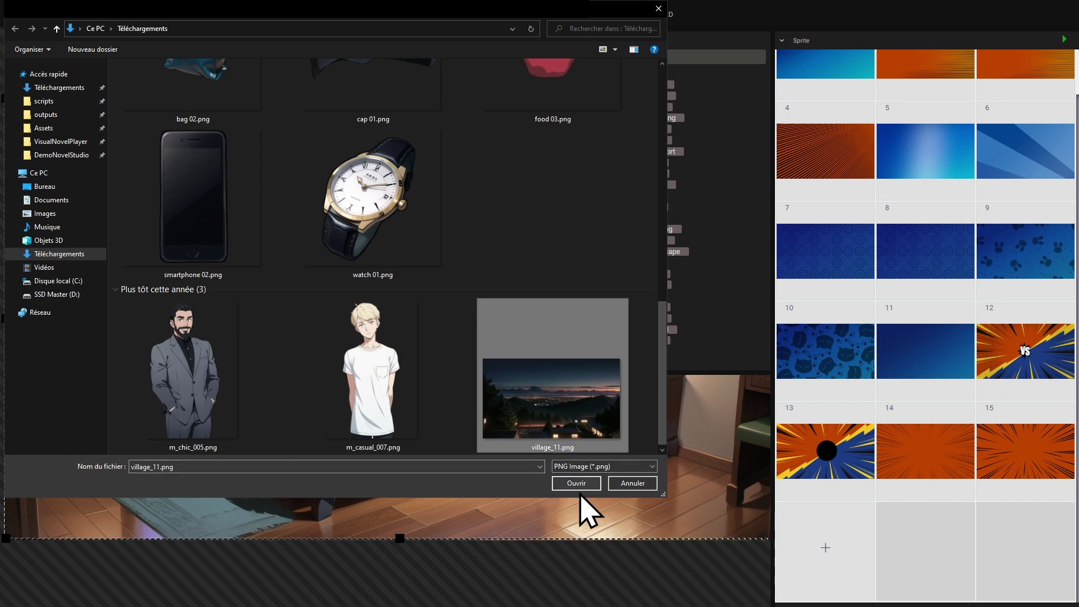
left_click(576, 484)
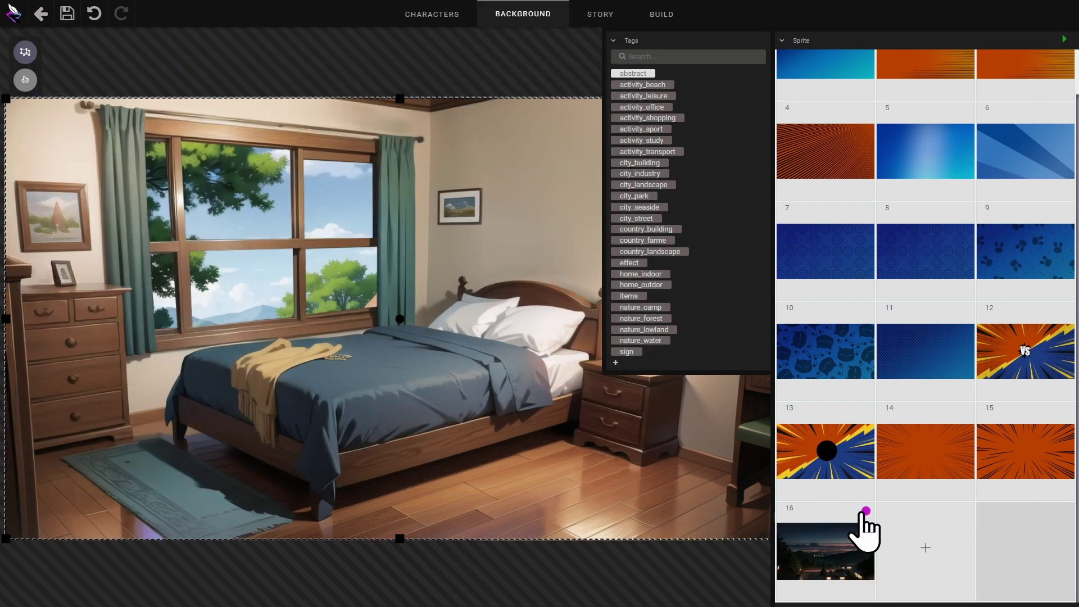
left_click(827, 569)
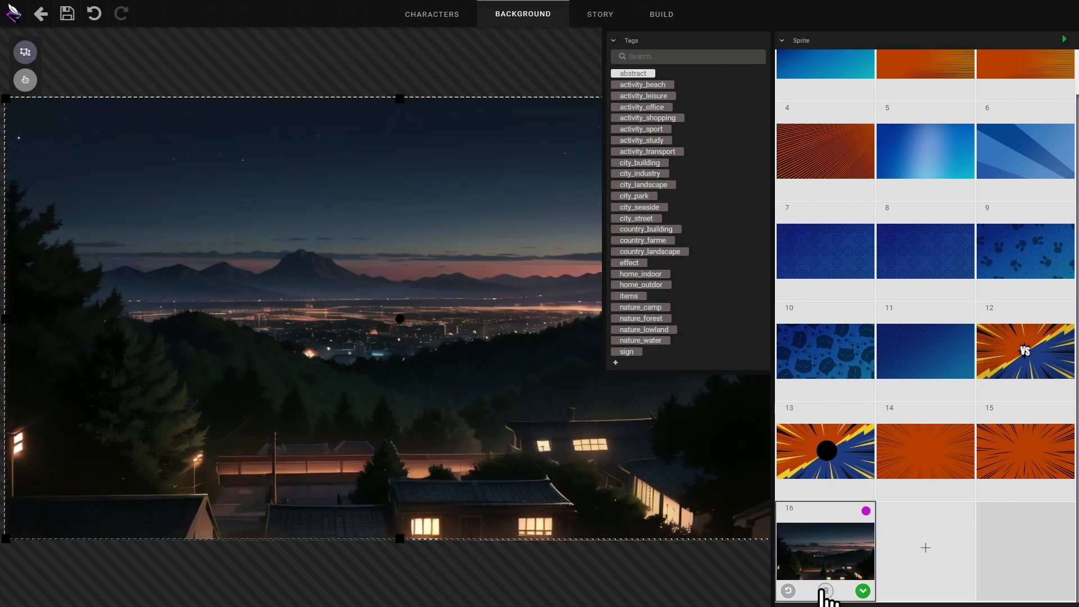
left_click(788, 590)
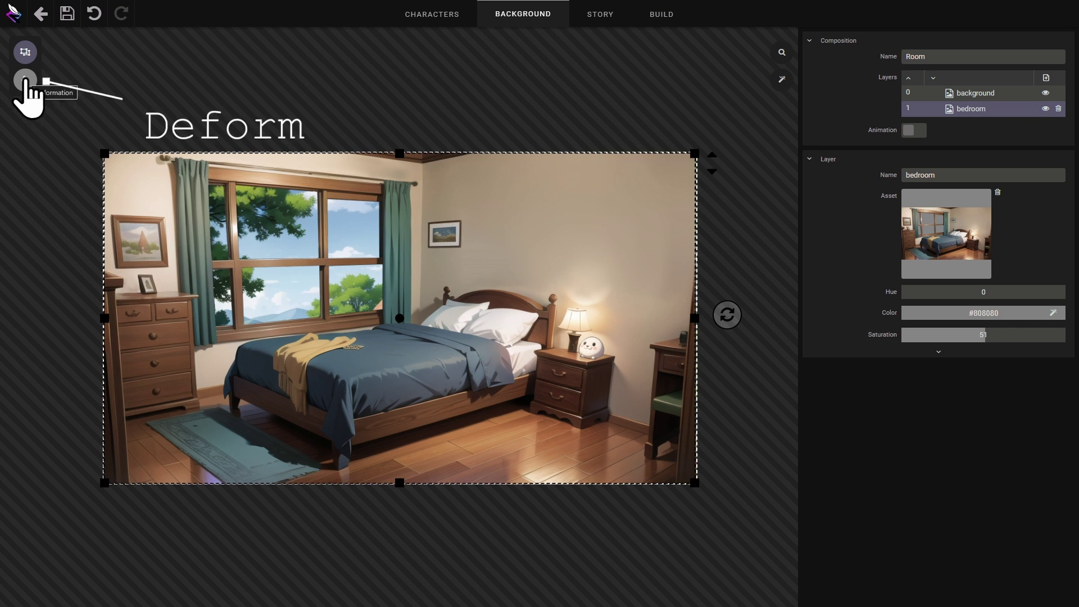
Step: Try a Fluid 234.83 deform warp around the lamp and bed, leaving the picture undistorted
left_click(25, 80)
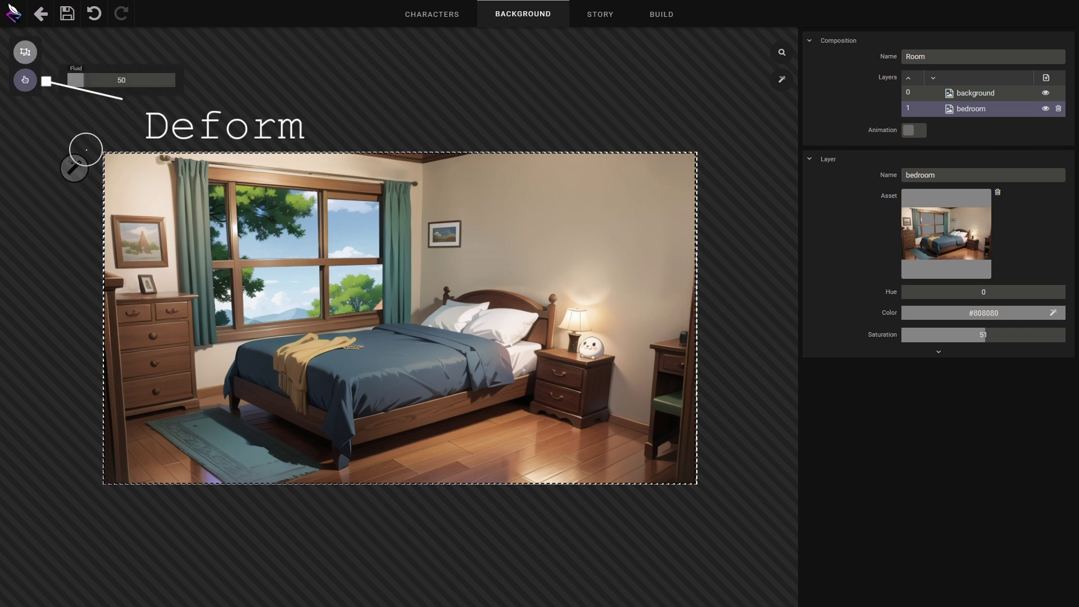
scroll(249, 178, "up", 5)
left_click(151, 80)
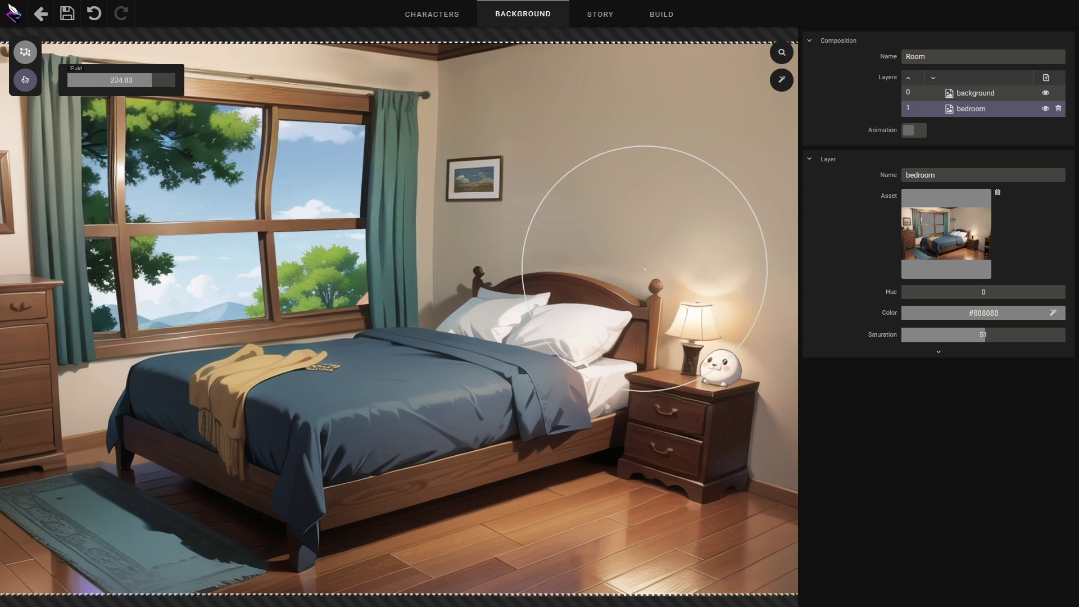
mouse_move(107, 386)
left_mouse_down()
mouse_move(193, 432)
mouse_move(175, 312)
mouse_move(141, 456)
mouse_move(110, 186)
left_mouse_up()
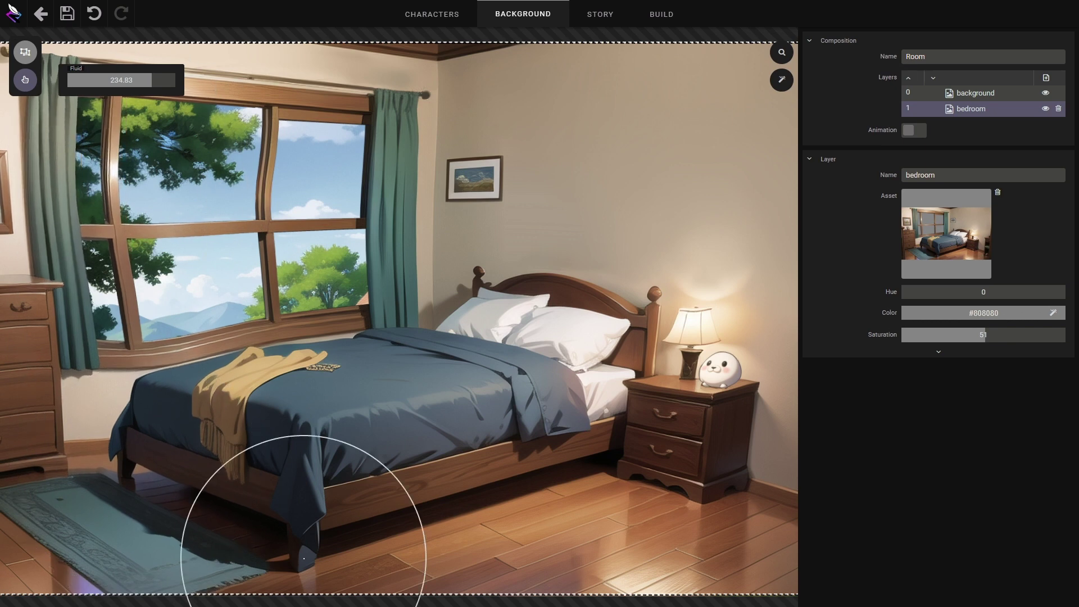
scroll(113, 189, "down", 5)
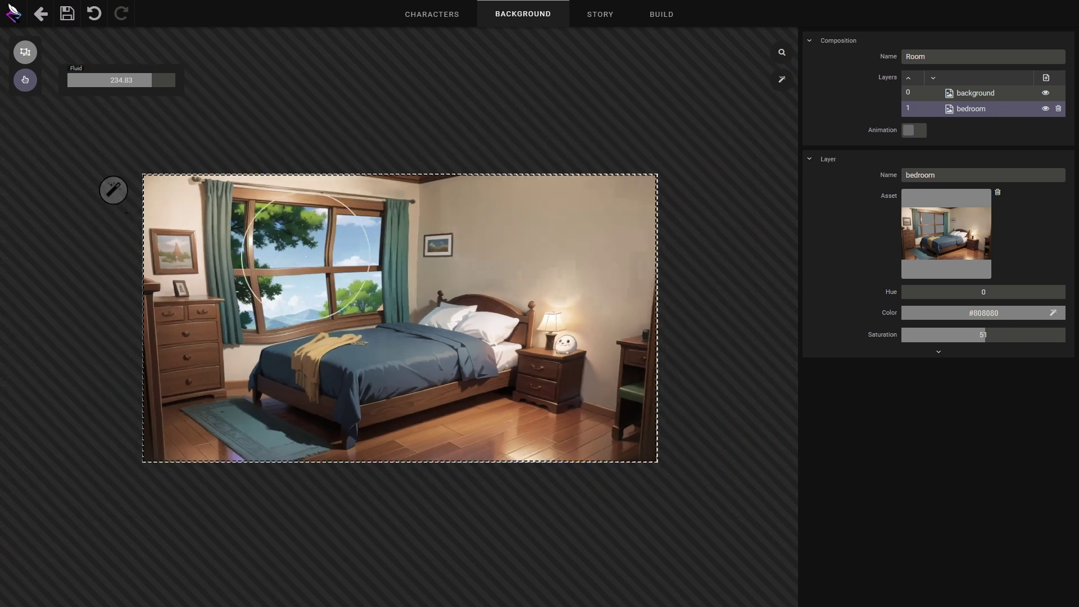
left_click(115, 191)
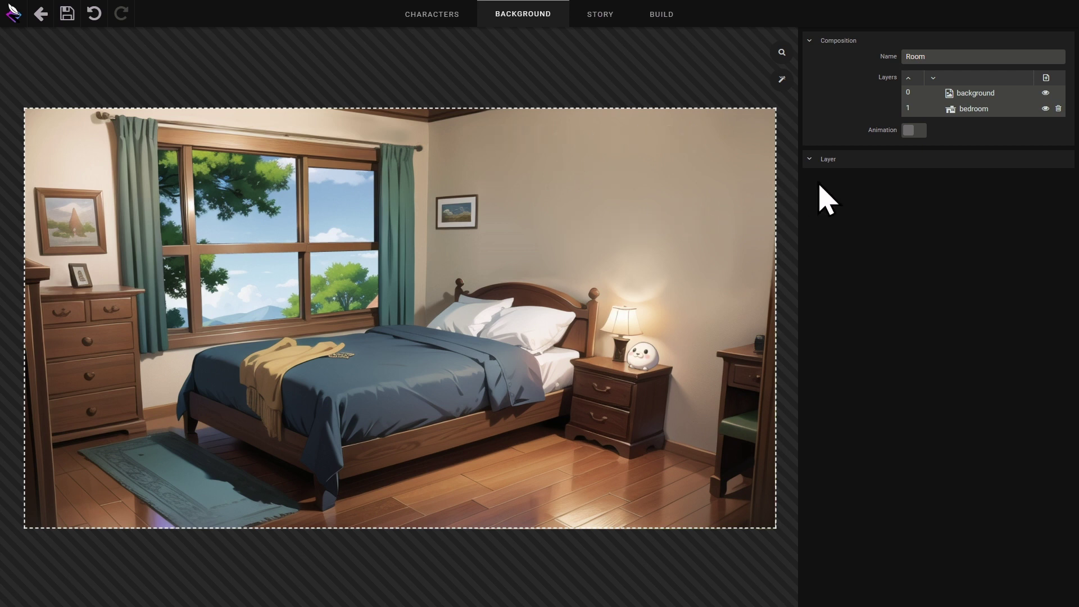
left_click(1046, 78)
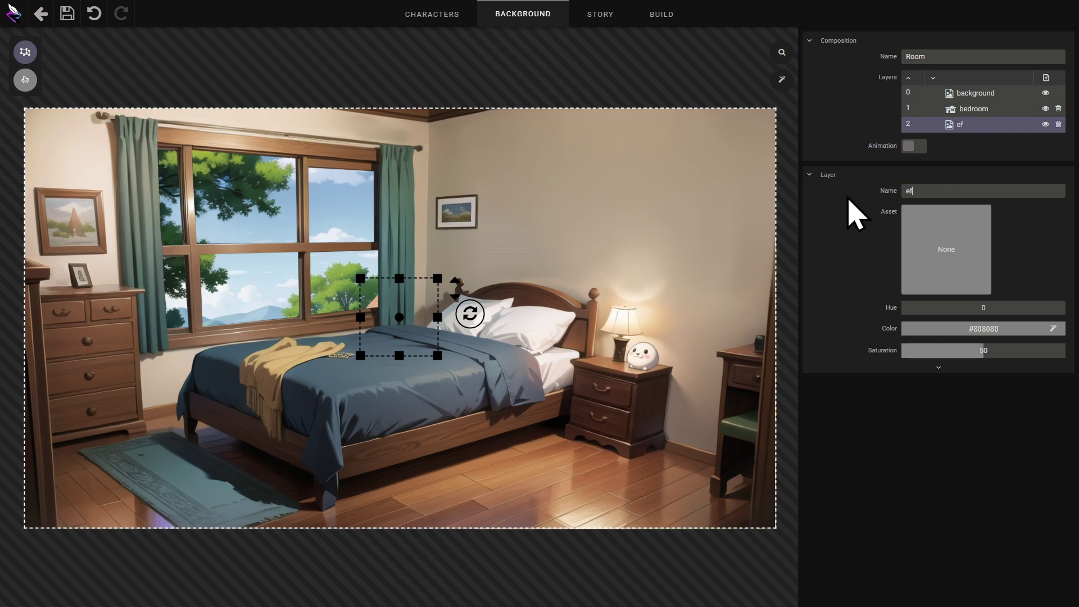
left_click(920, 232)
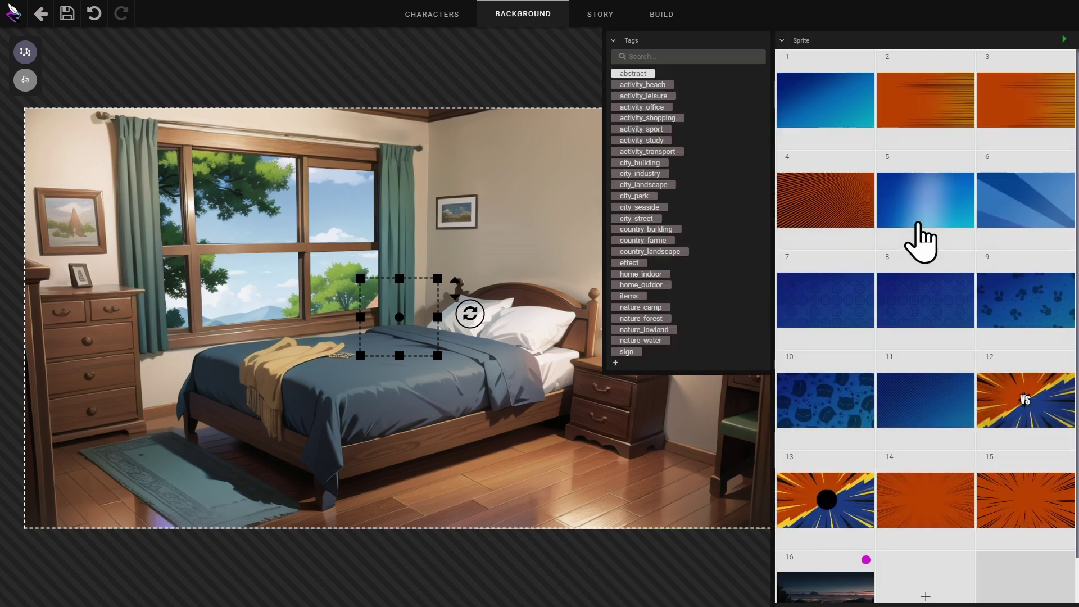
left_click(630, 262)
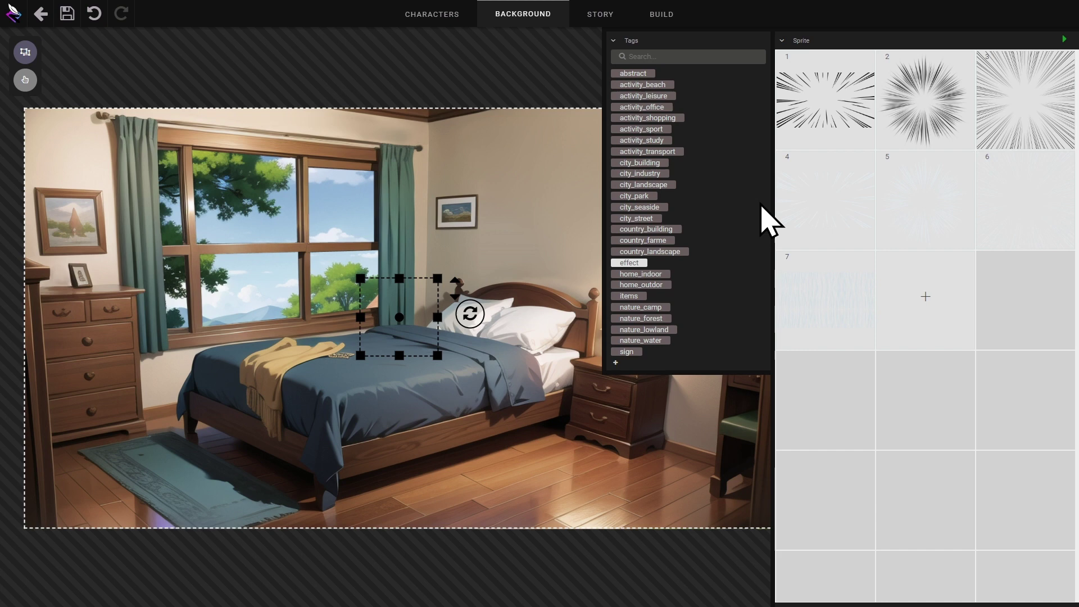
left_click(841, 104)
left_click(863, 140)
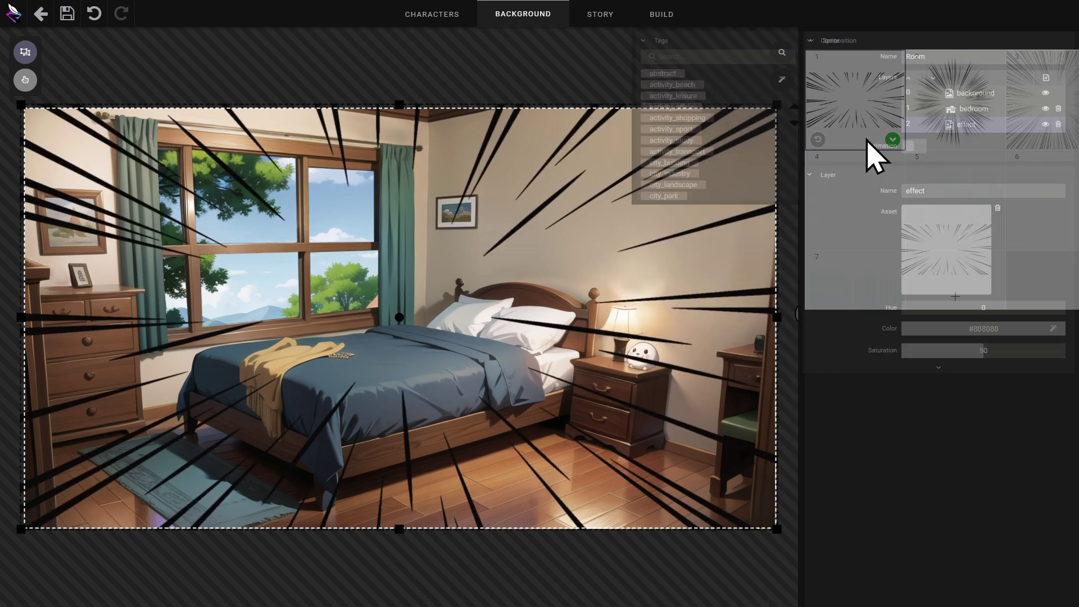
key("Delete")
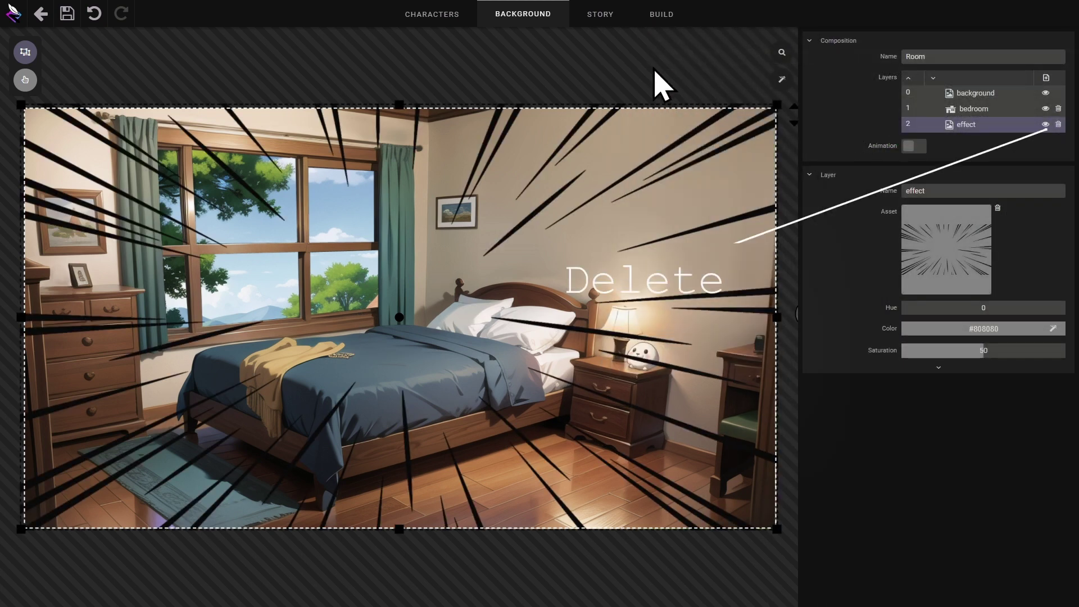
left_click(1058, 124)
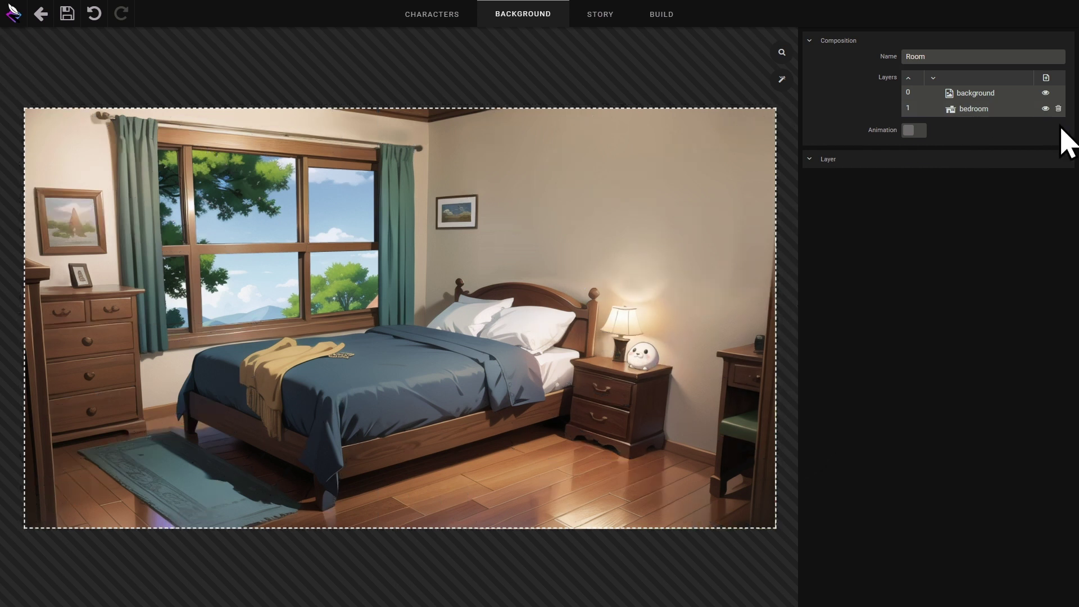
Step: Expand the bedroom layer's properties and briefly fade its opacity, keeping it at 100
left_click(995, 108)
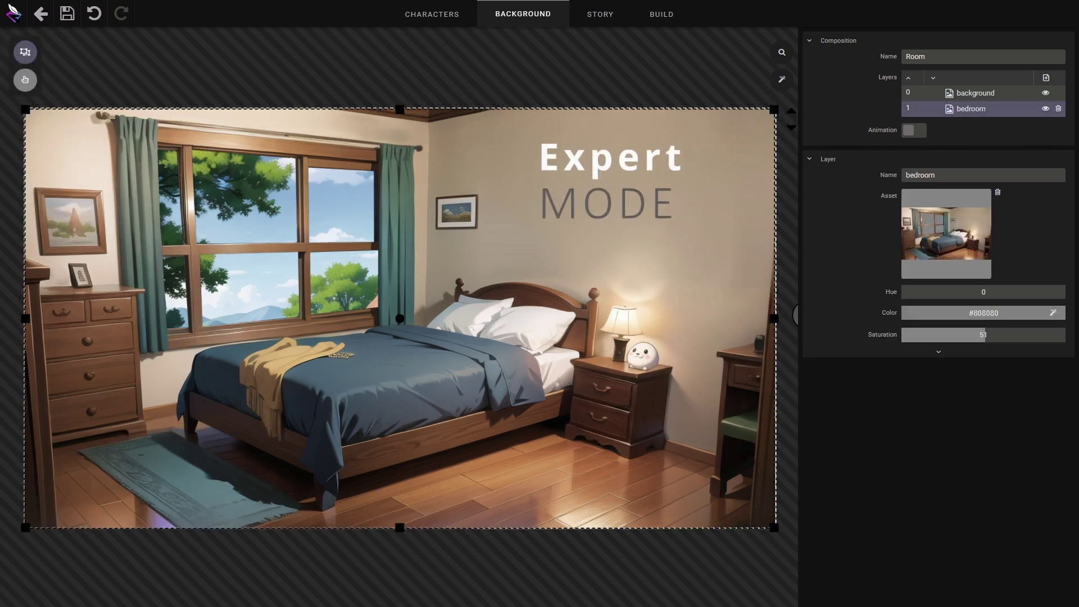
left_click(939, 352)
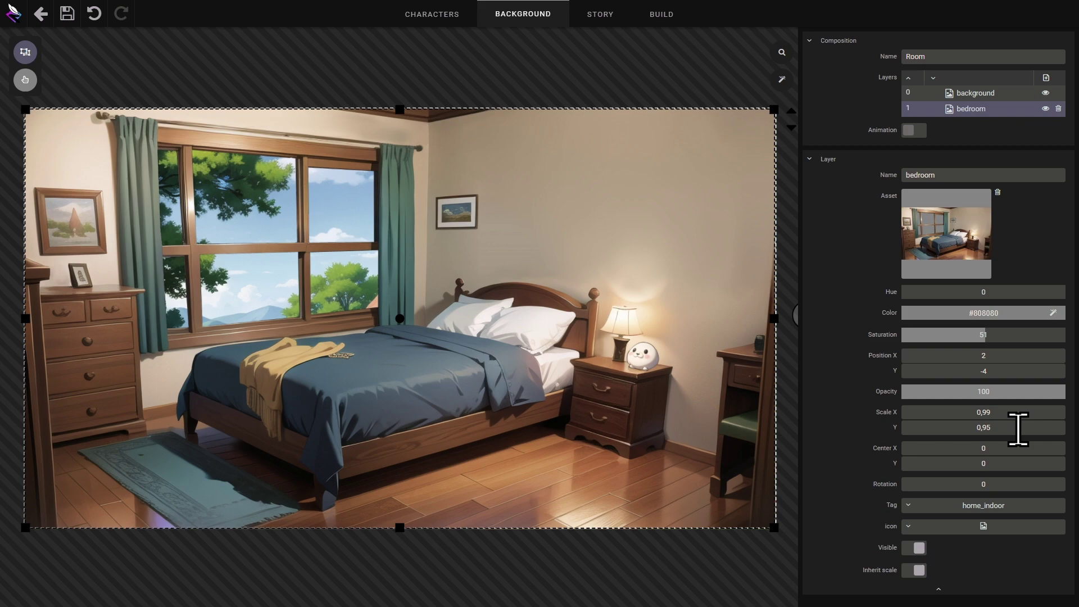
left_click_drag(1047, 400, 1075, 407)
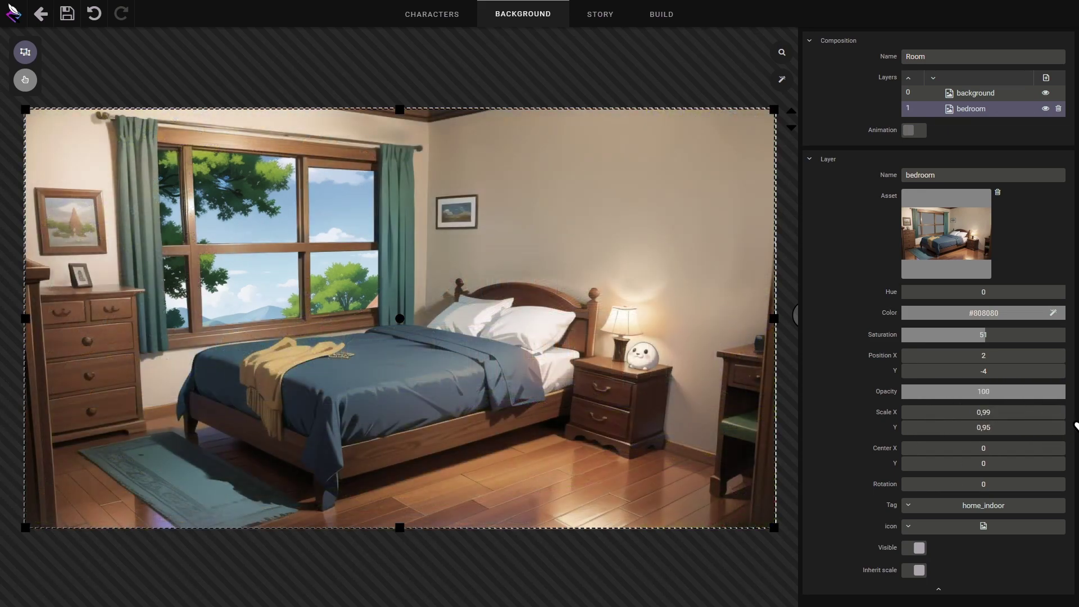
Step: Give the bedroom layer the house icon, toggle visibility off and back on, then deselect it
left_click(968, 526)
left_click(934, 499)
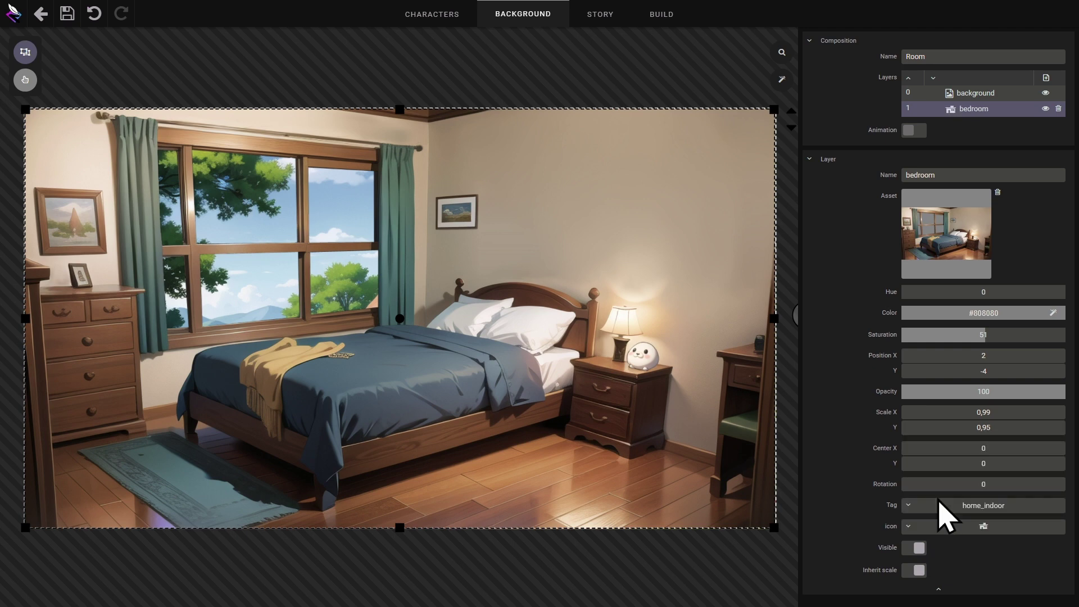
left_click(918, 548)
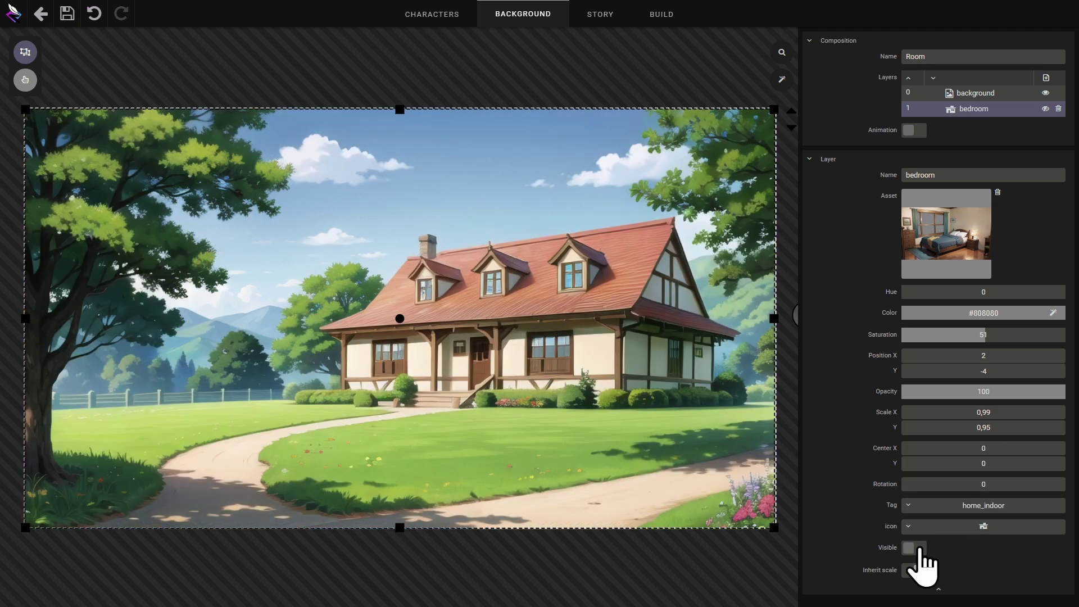
left_click(918, 549)
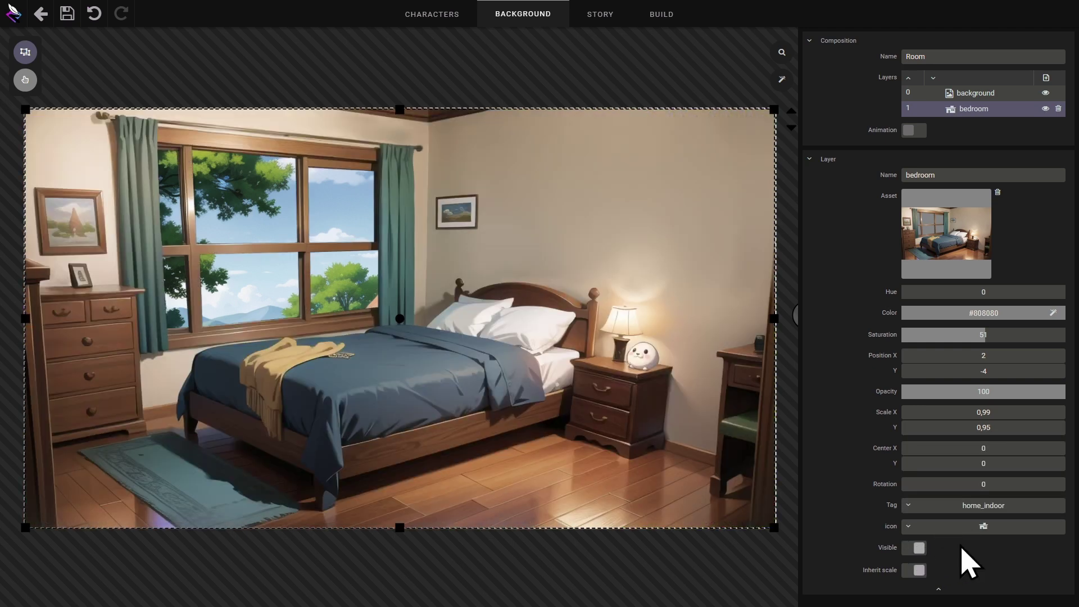
left_click(759, 587)
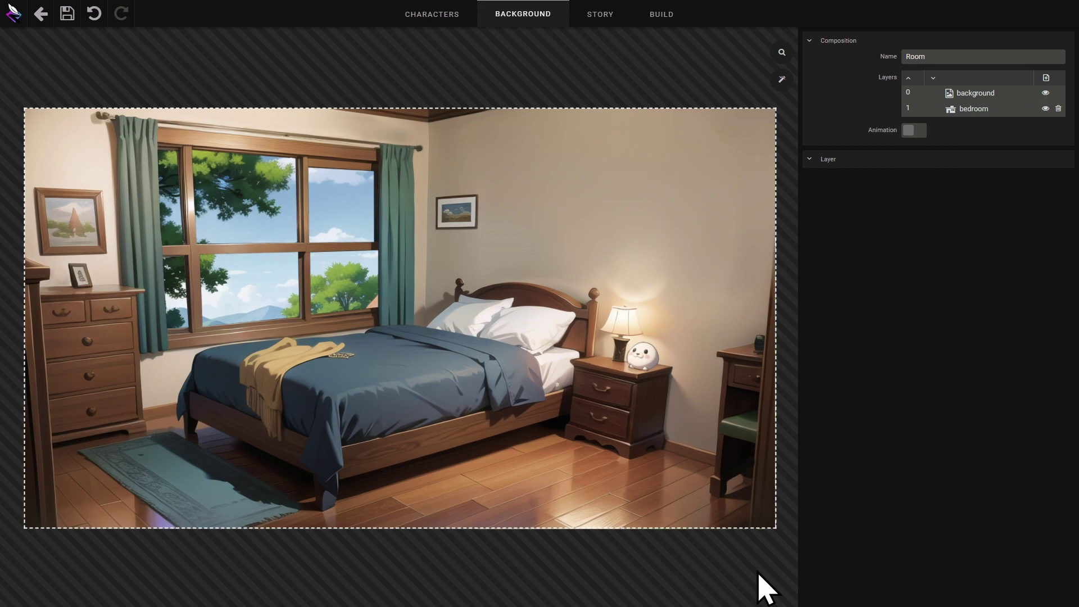
Step: Save Room and return to the gallery, where it appears beside Park, City and Museum
left_click(66, 21)
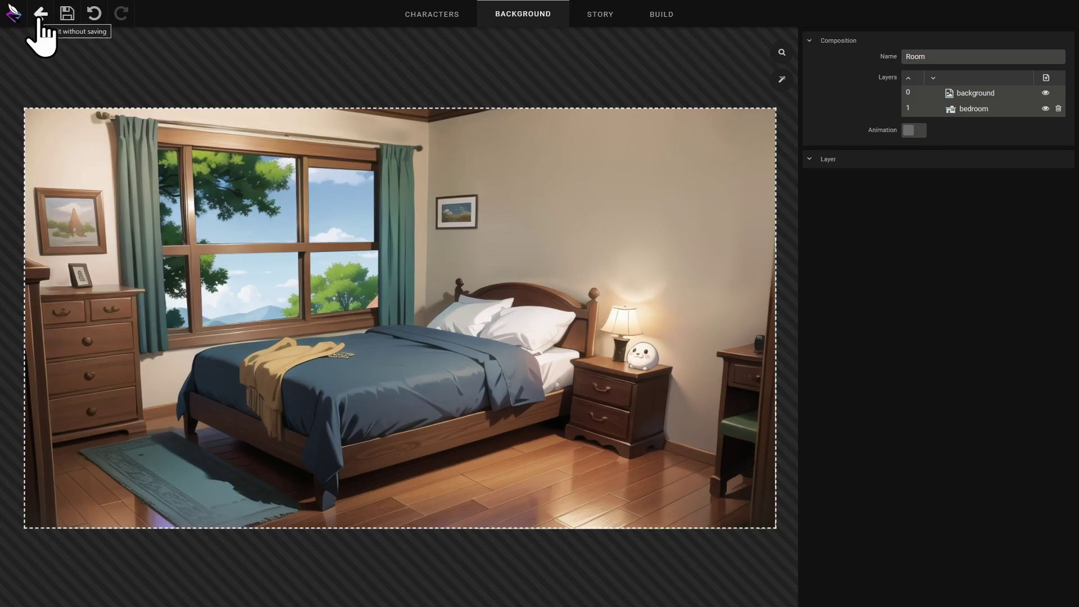
left_click(41, 13)
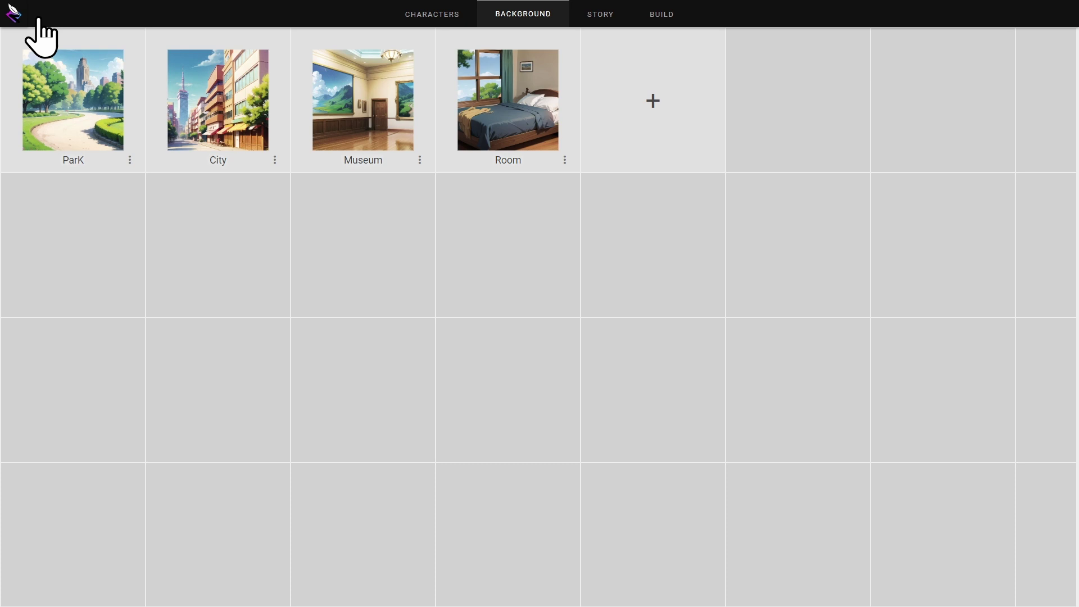